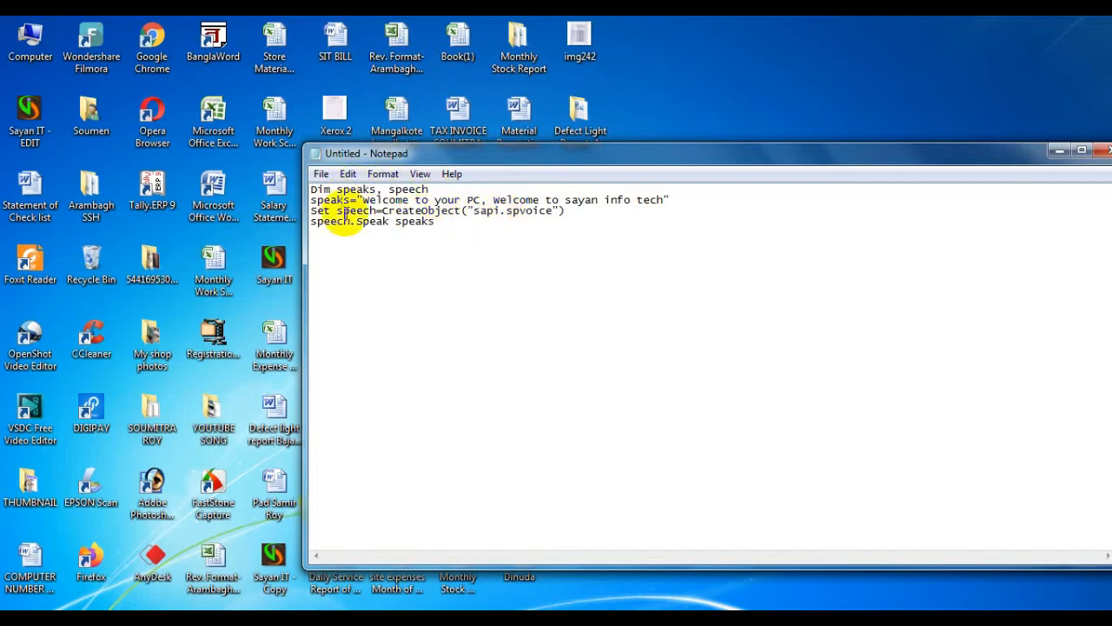
- Save the speech script to the Desktop as Greetingpc.vbs
{"action": "left_click", "coordinate": [321, 176]}
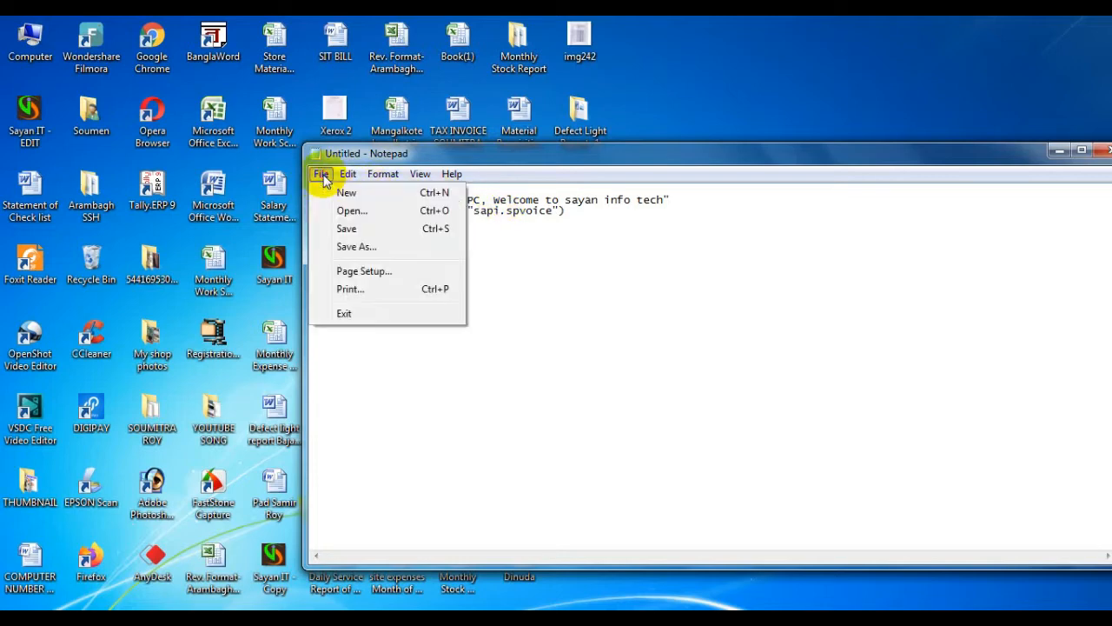
{"action": "left_click", "coordinate": [350, 248]}
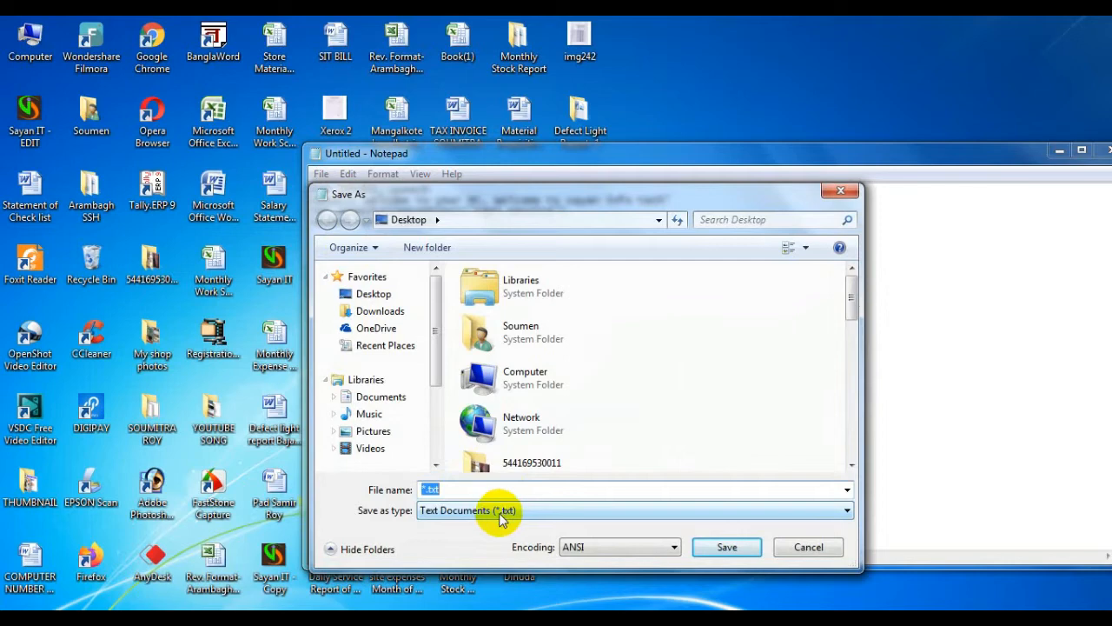
{"action": "left_click", "coordinate": [374, 294]}
{"action": "left_click", "coordinate": [427, 490]}
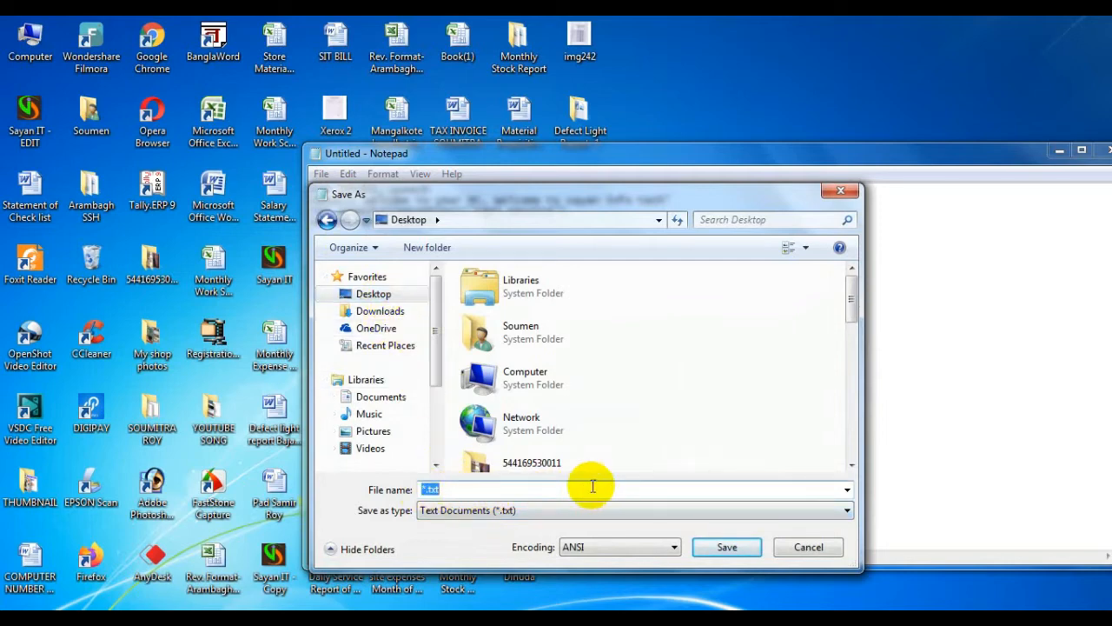
{"action": "type", "text": "Greetingpc.vbs"}
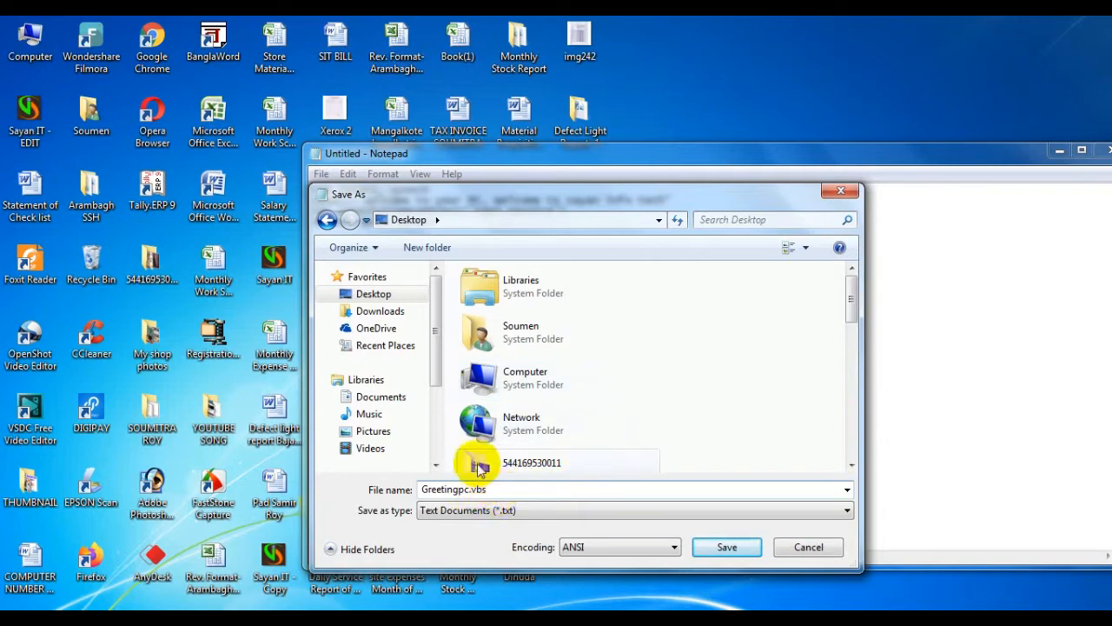
{"action": "left_click", "coordinate": [708, 545]}
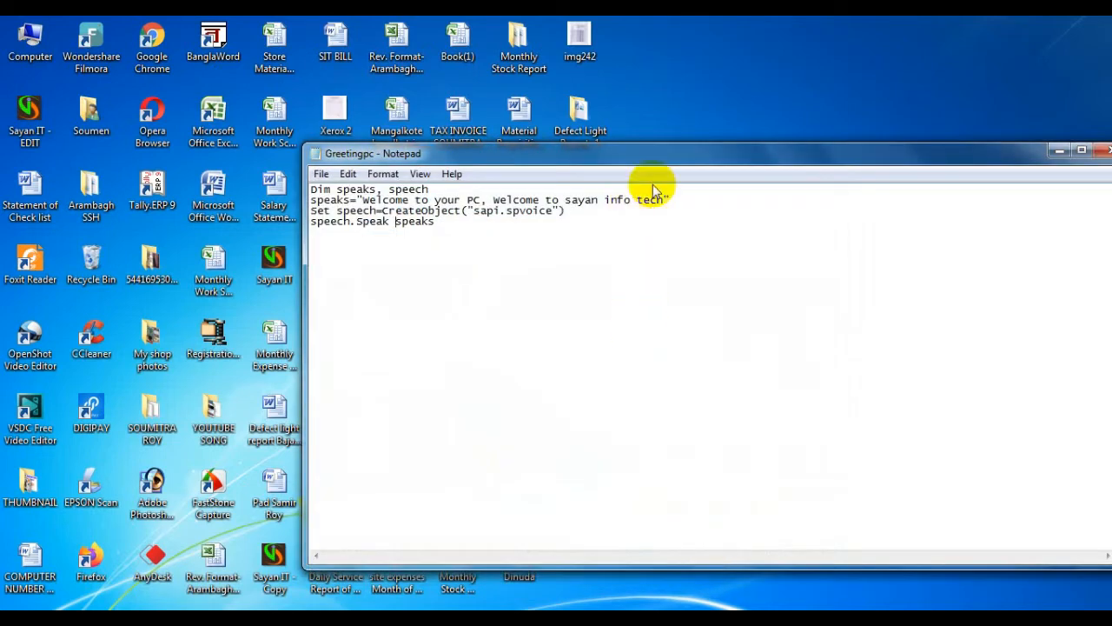
- Minimize the script editor and run the Greetingpc script from the desktop to test the spoken greeting
{"action": "left_click", "coordinate": [1059, 152]}
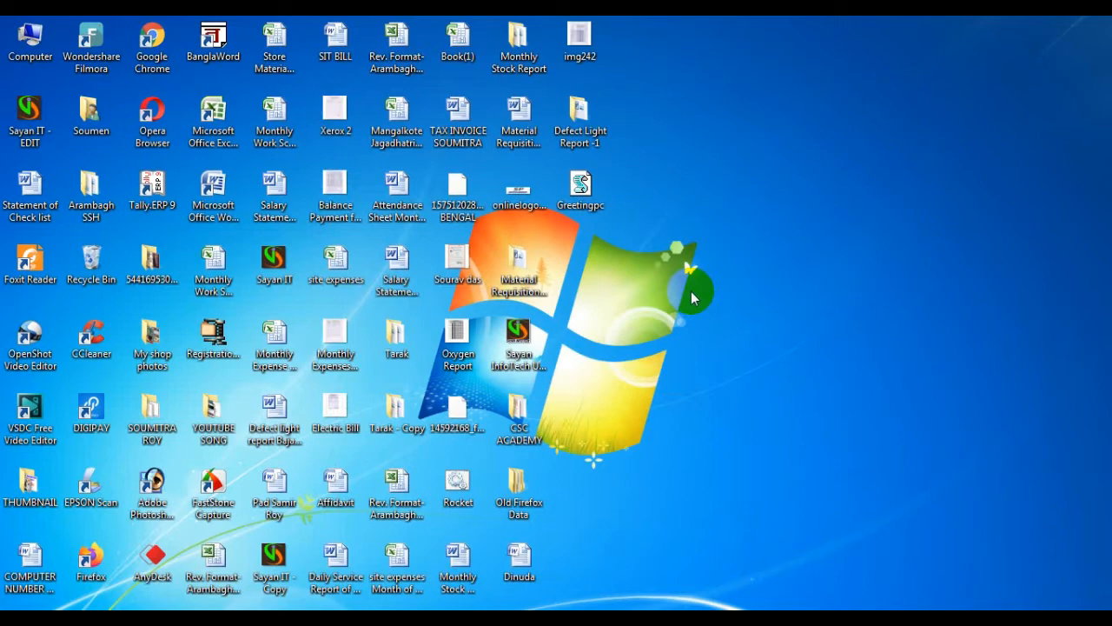
{"action": "left_click", "coordinate": [590, 185]}
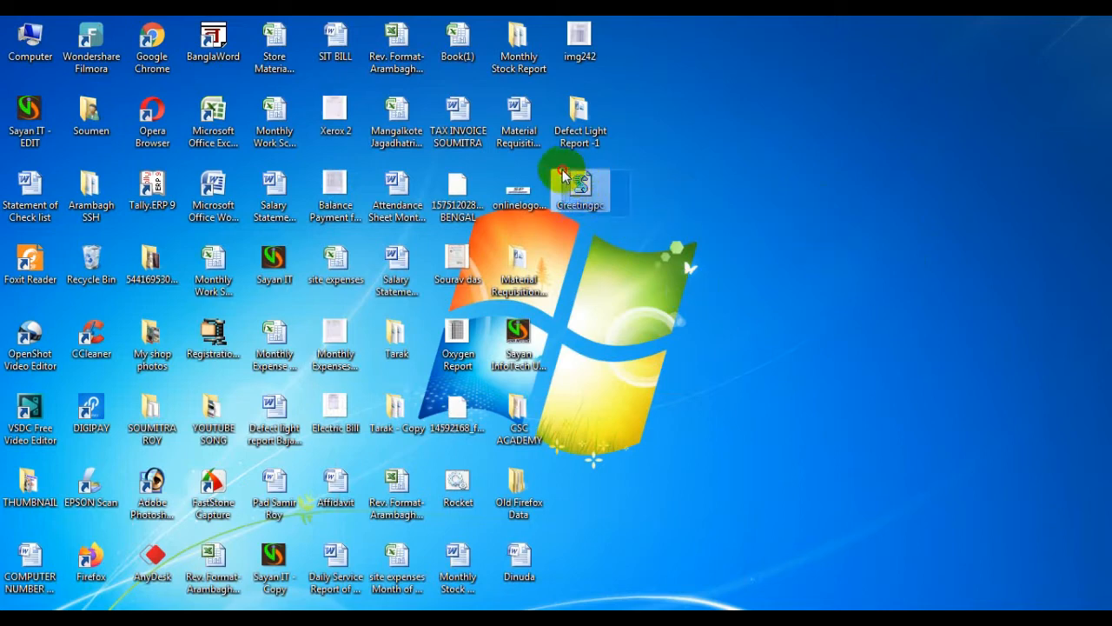
{"action": "left_click_drag", "start_coordinate": [560, 170], "coordinate": [626, 219]}
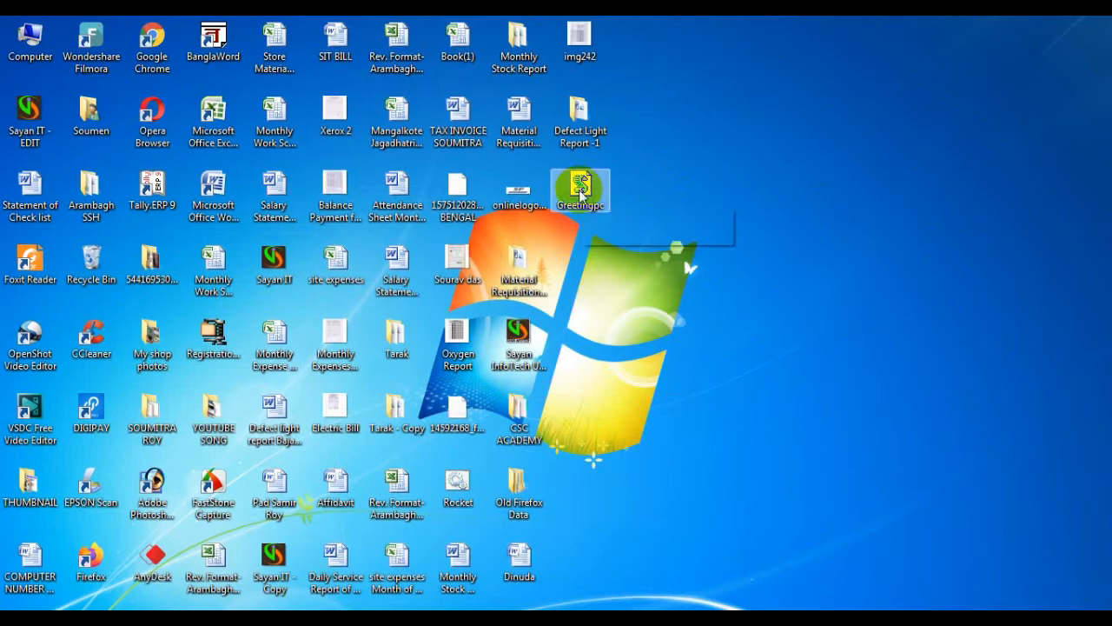
{"action": "left_click", "coordinate": [582, 195]}
{"action": "double_click", "coordinate": [581, 193]}
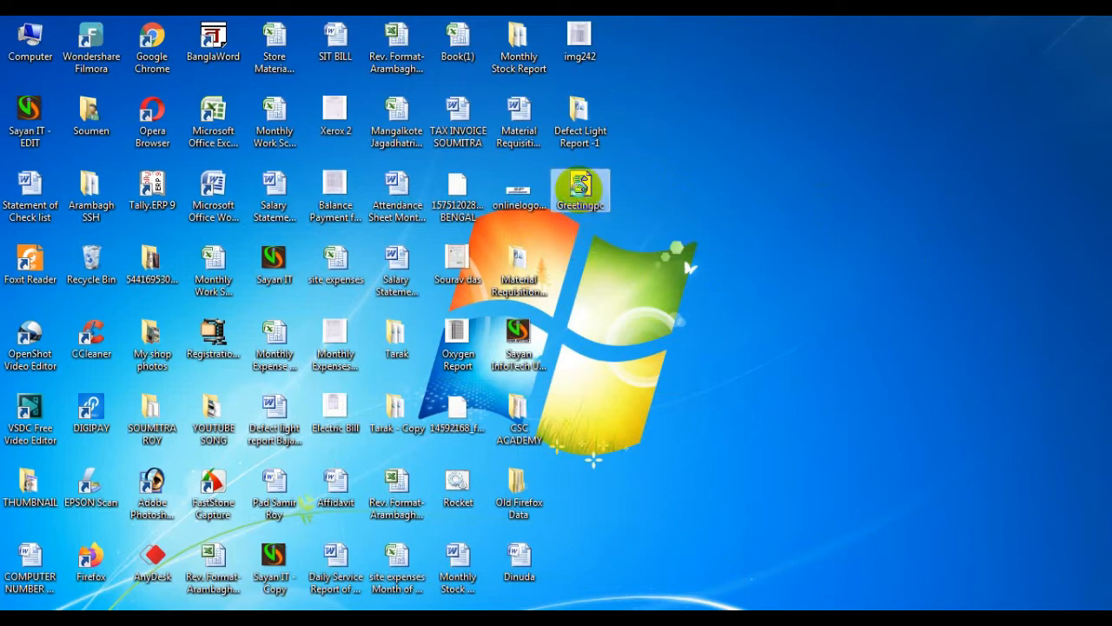
- Copy the Greetingpc script file and open the Users folder on Local Disk (C:) in a maximized window
{"action": "right_click", "coordinate": [581, 186]}
{"action": "left_click", "coordinate": [613, 453]}
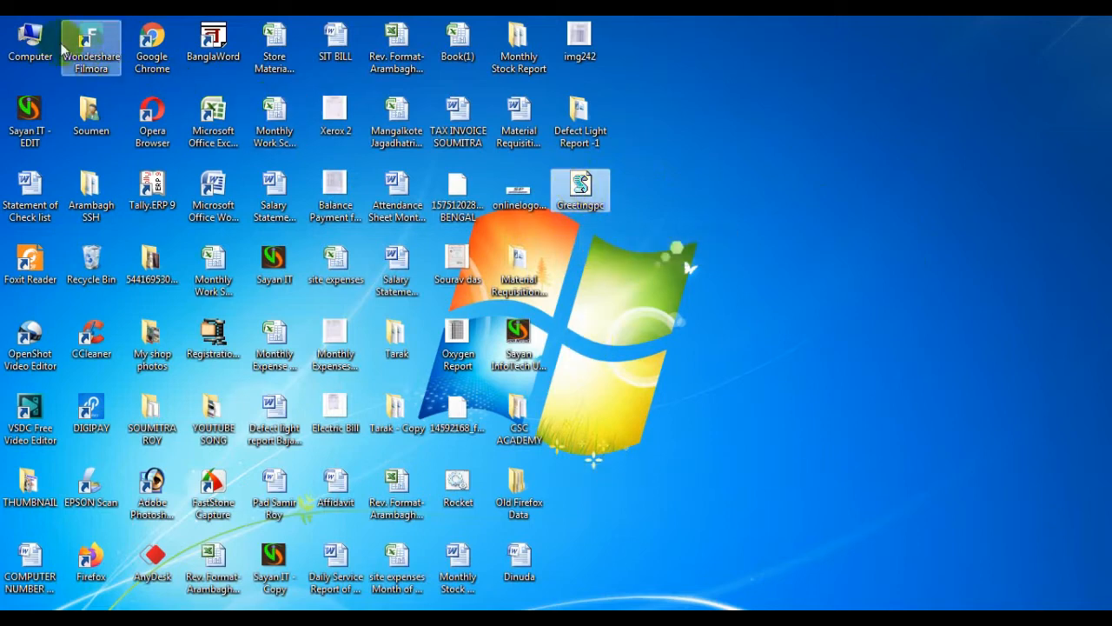
{"action": "double_click", "coordinate": [28, 39]}
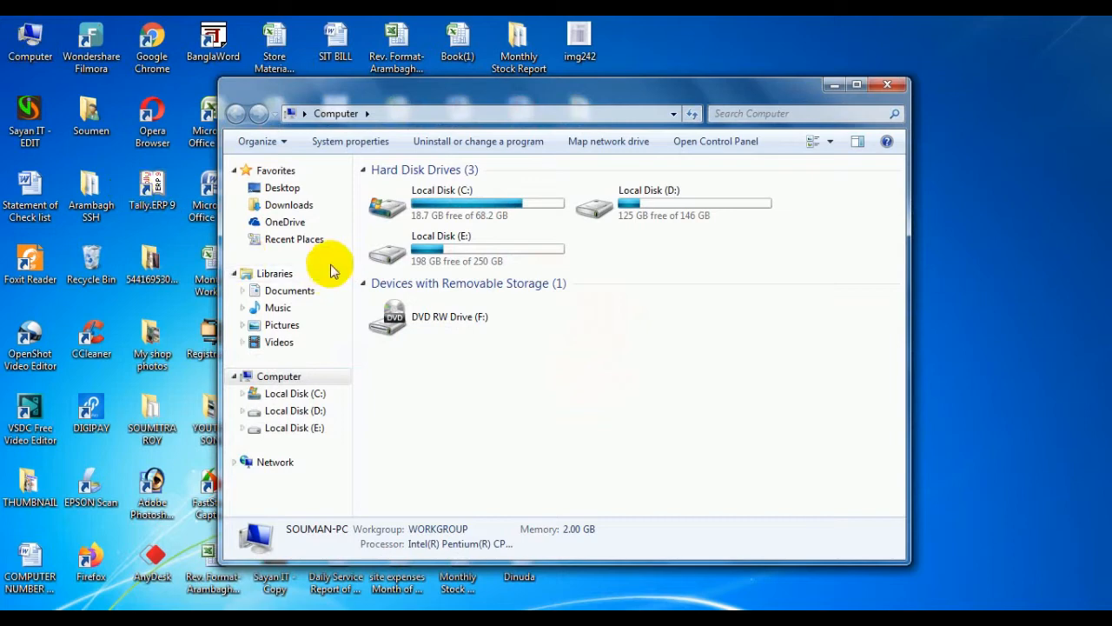
{"action": "double_click", "coordinate": [442, 212]}
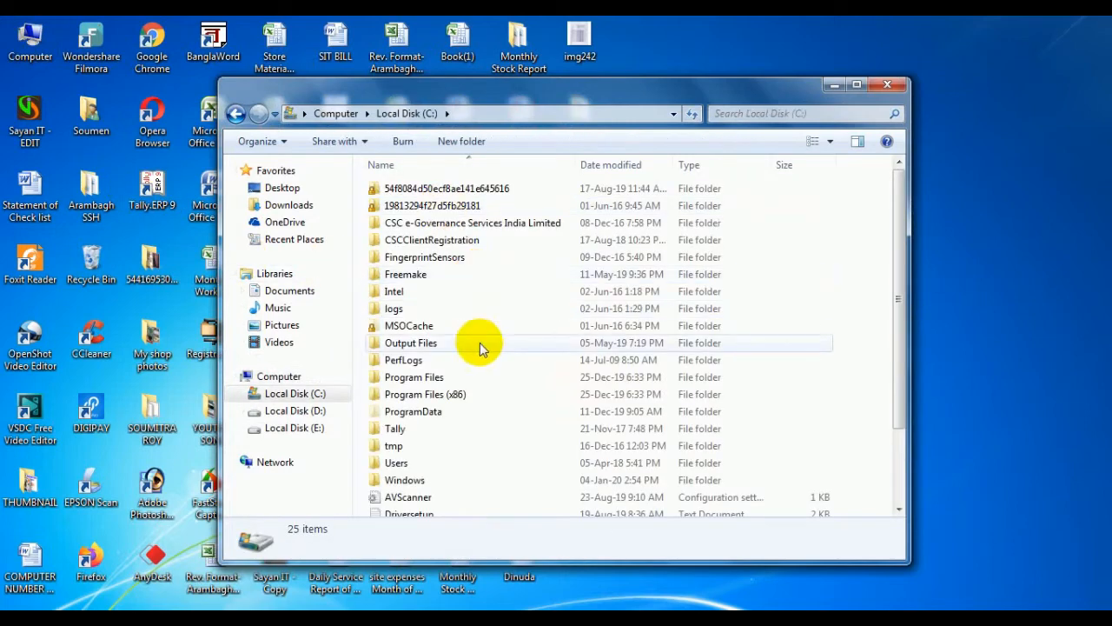
{"action": "left_click", "coordinate": [856, 84]}
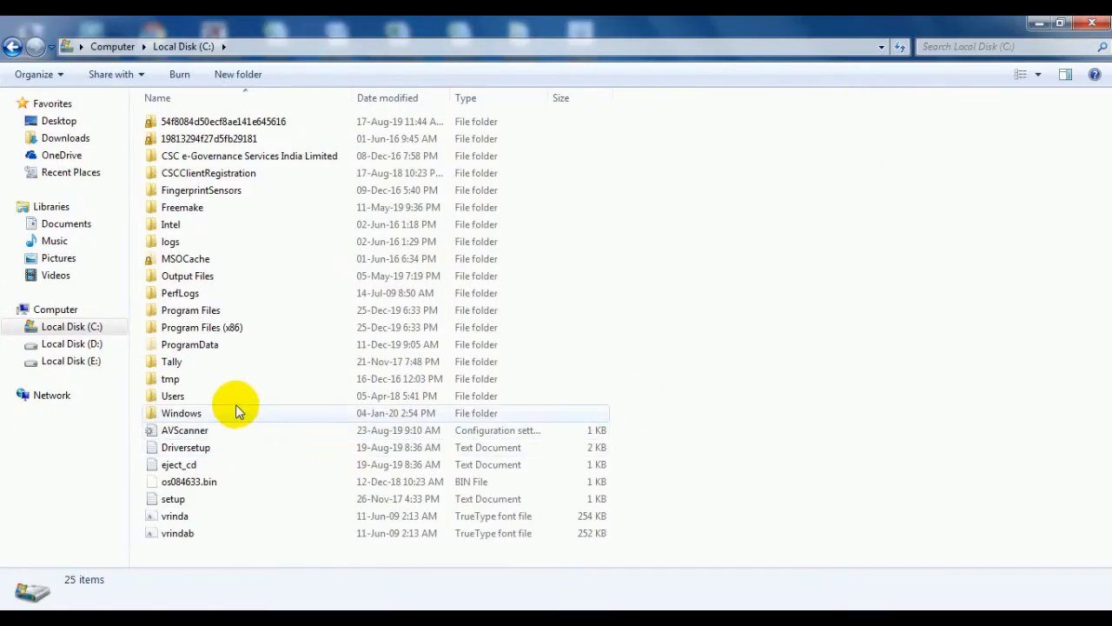
{"action": "double_click", "coordinate": [174, 396]}
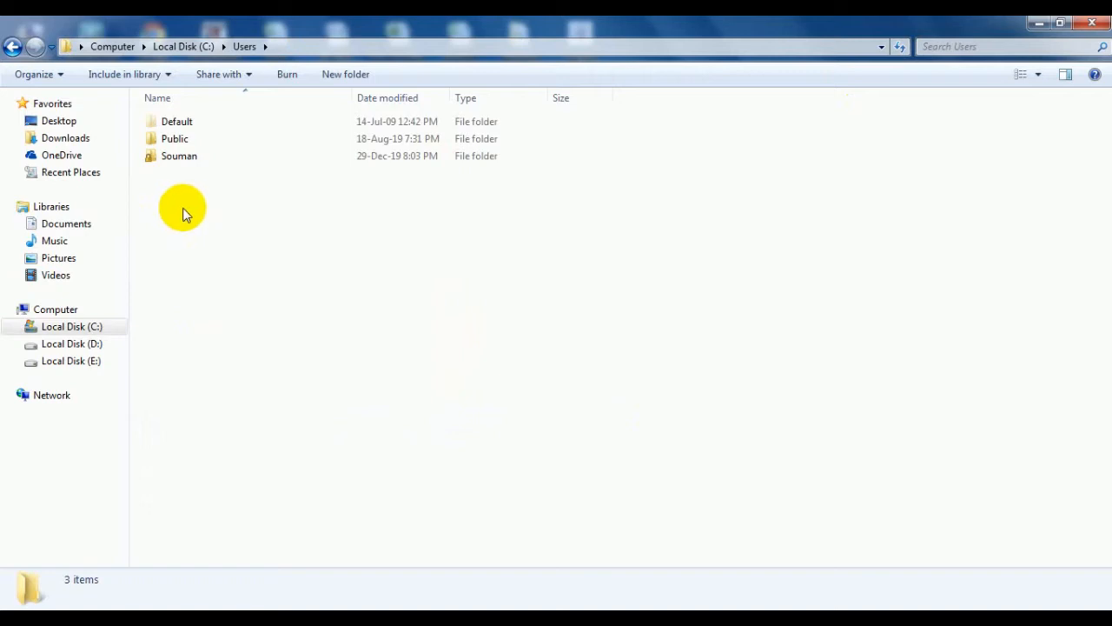
- Open the AppData\Roaming\Microsoft folder inside the current user's profile folder
{"action": "double_click", "coordinate": [190, 159]}
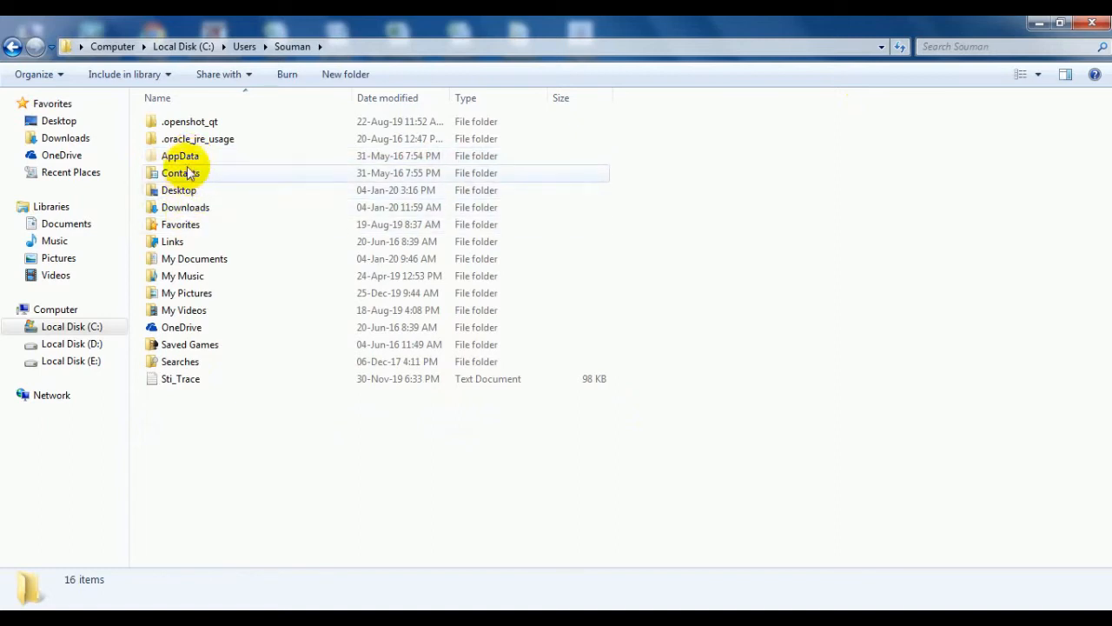
{"action": "double_click", "coordinate": [180, 157]}
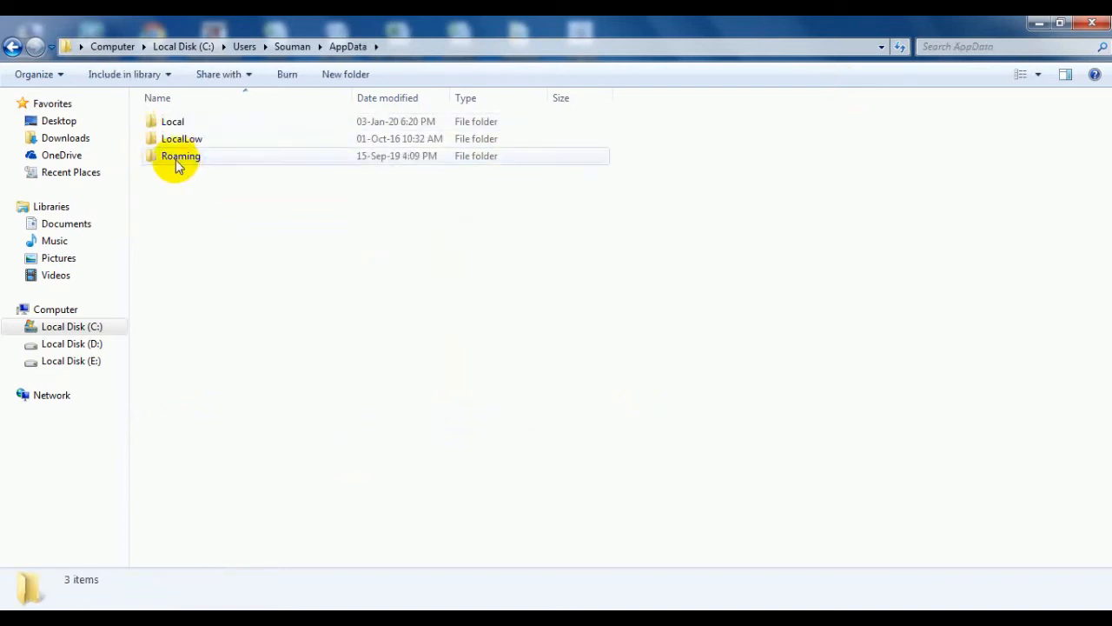
{"action": "double_click", "coordinate": [205, 165]}
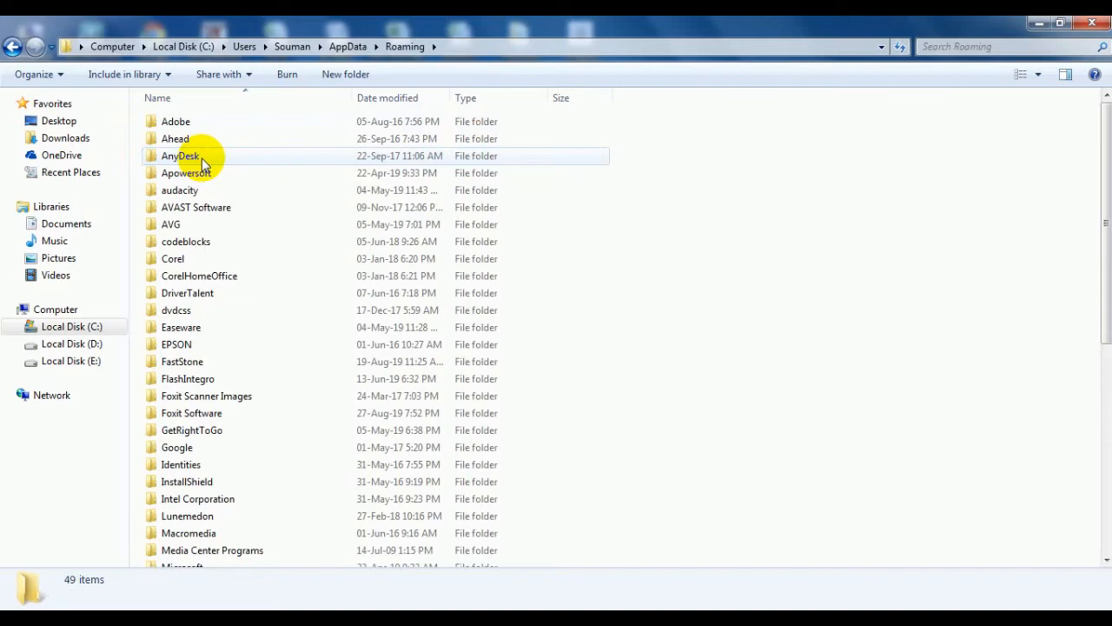
{"action": "scroll", "coordinate": [189, 313], "scroll_direction": "down", "scroll_amount": 2}
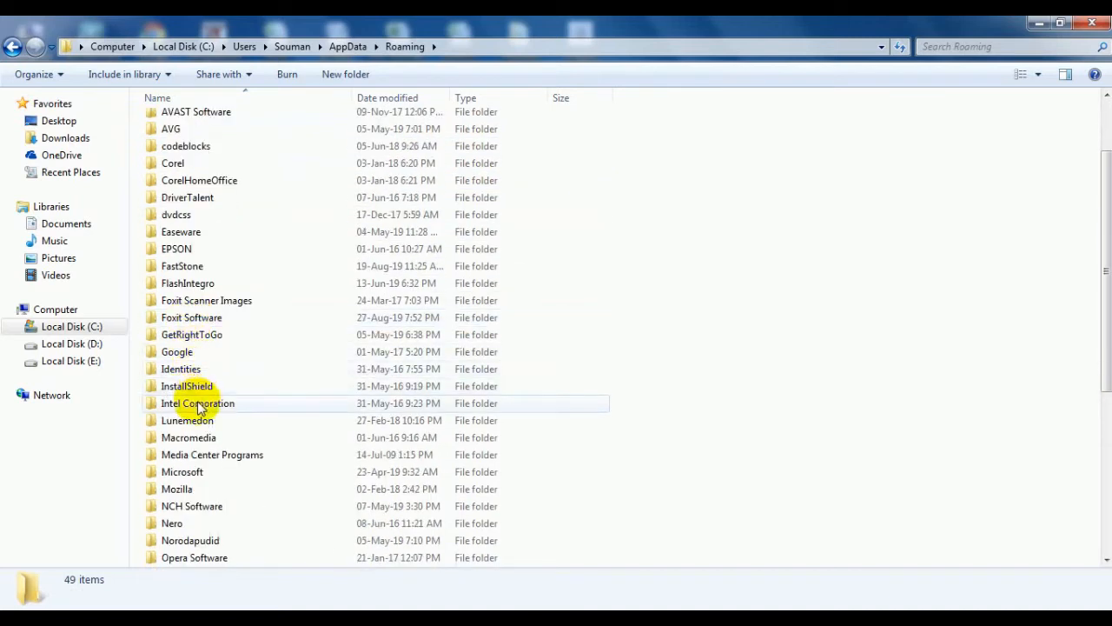
{"action": "scroll", "coordinate": [214, 455], "scroll_direction": "down", "scroll_amount": 1}
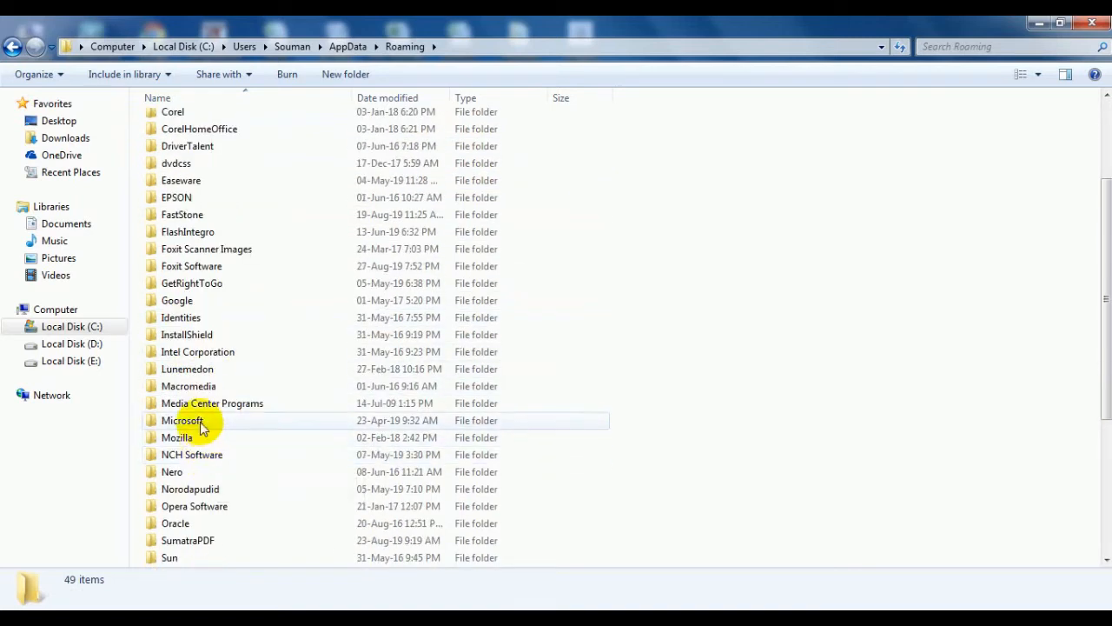
{"action": "double_click", "coordinate": [206, 425]}
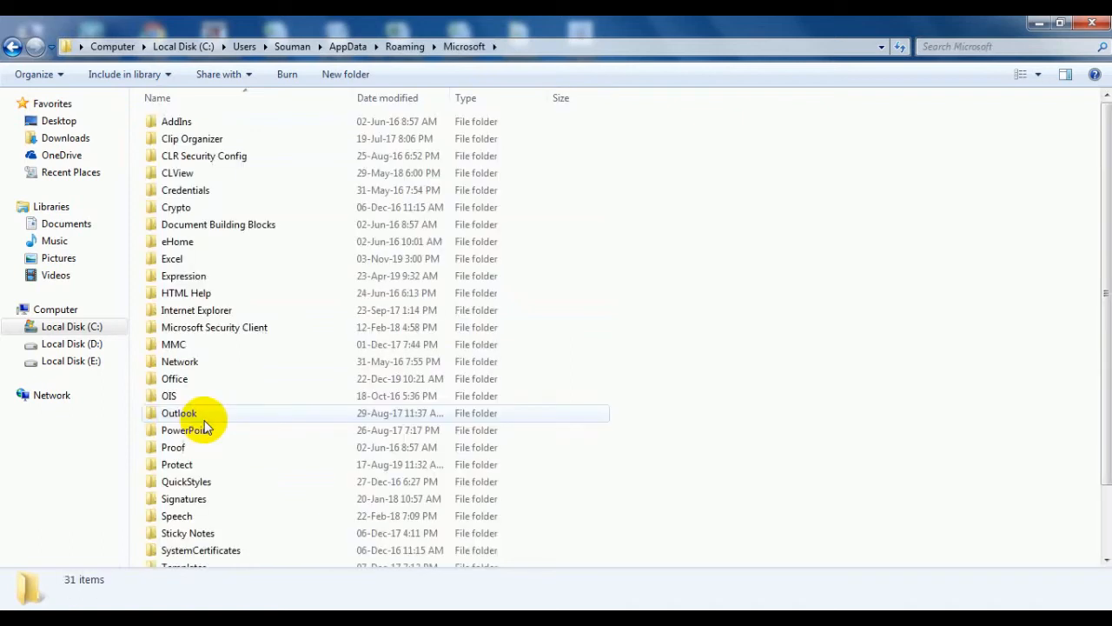
- Open the Windows\Start Menu\Programs\Startup folder within the Microsoft folder
{"action": "scroll", "coordinate": [206, 426], "scroll_direction": "down", "scroll_amount": 2}
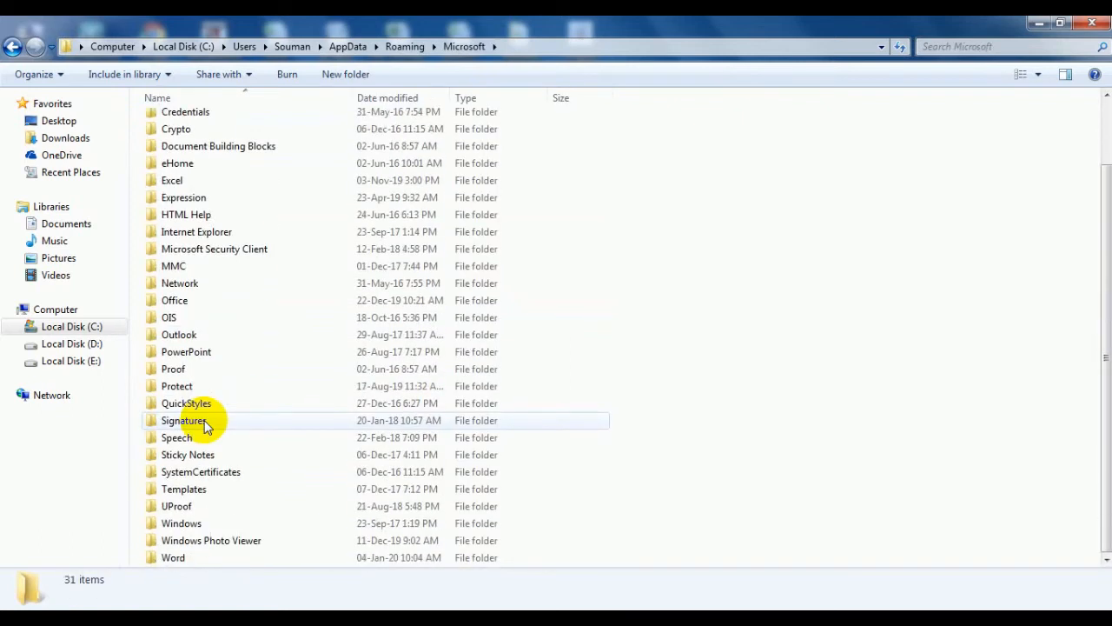
{"action": "double_click", "coordinate": [200, 524]}
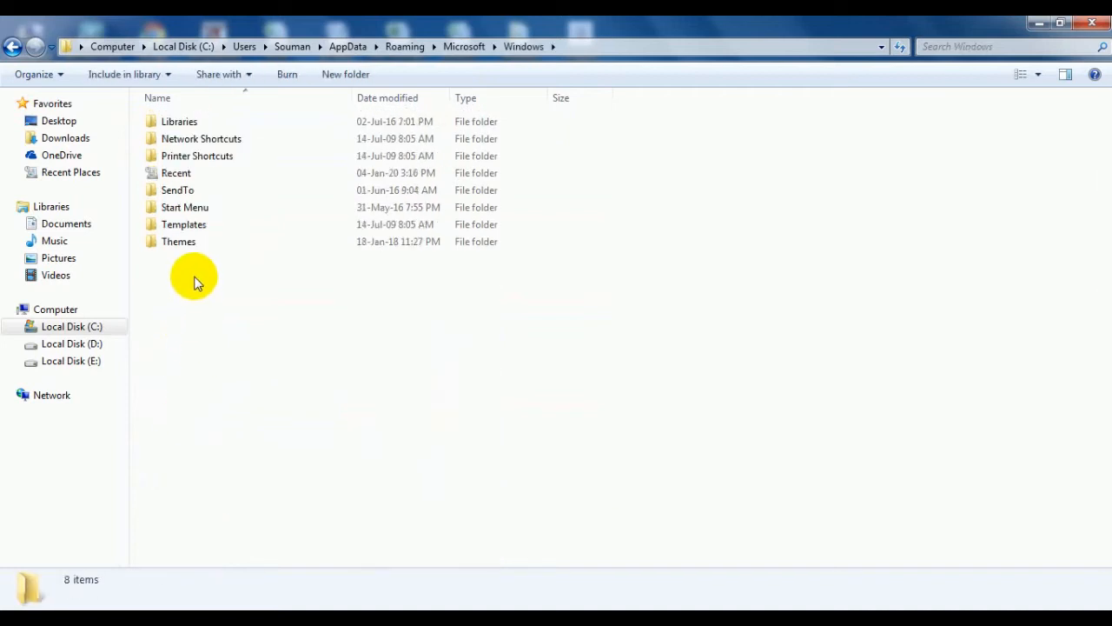
{"action": "left_click", "coordinate": [195, 210]}
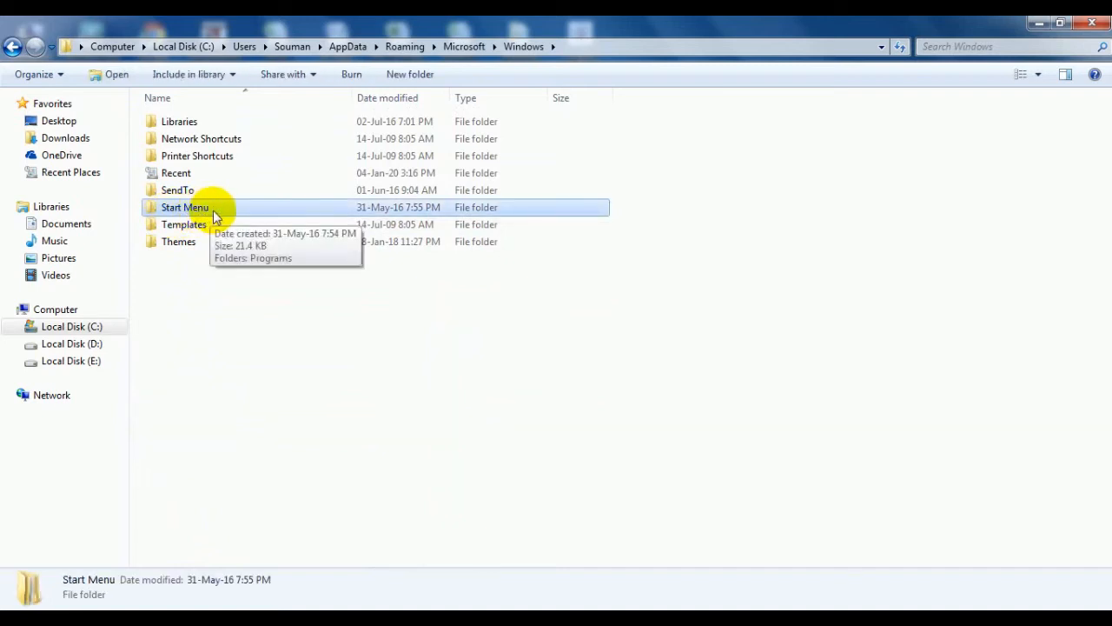
{"action": "double_click", "coordinate": [213, 210]}
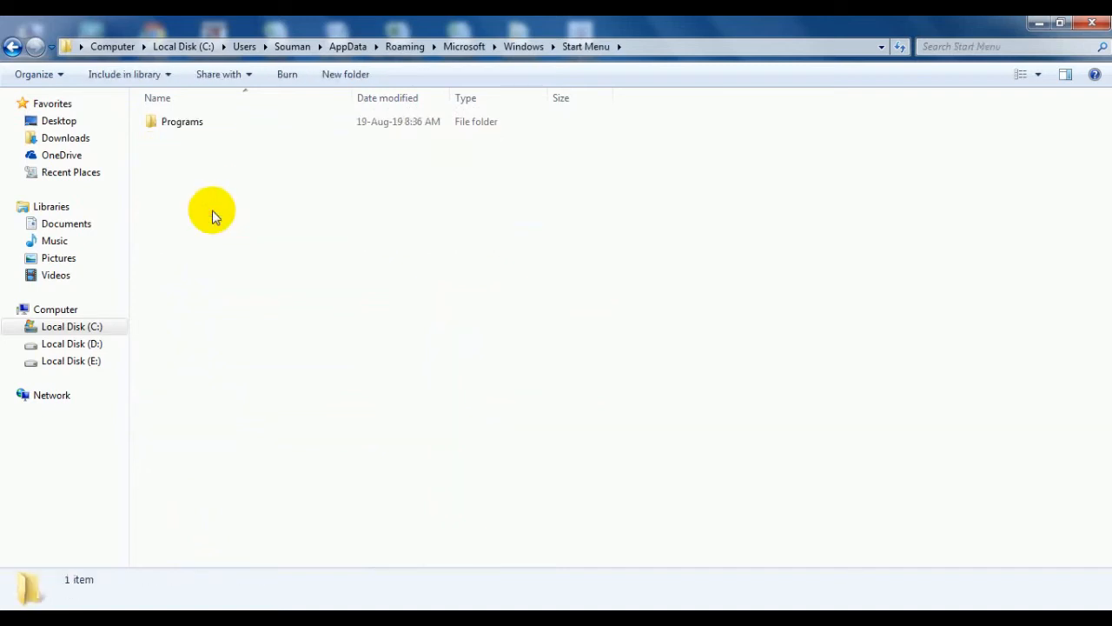
{"action": "double_click", "coordinate": [206, 124]}
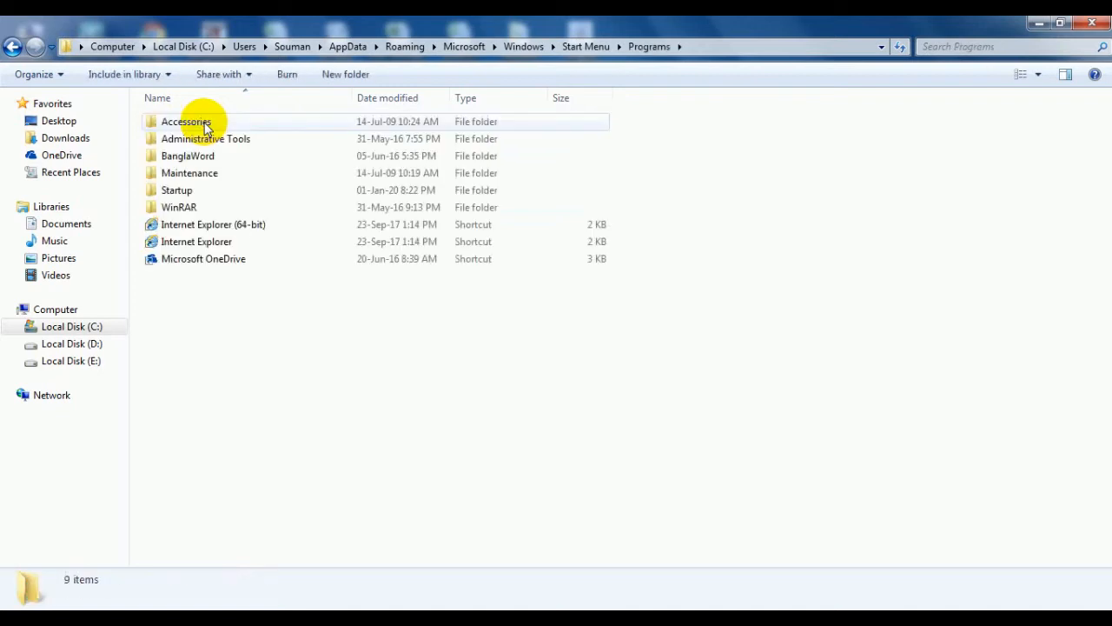
{"action": "double_click", "coordinate": [200, 190]}
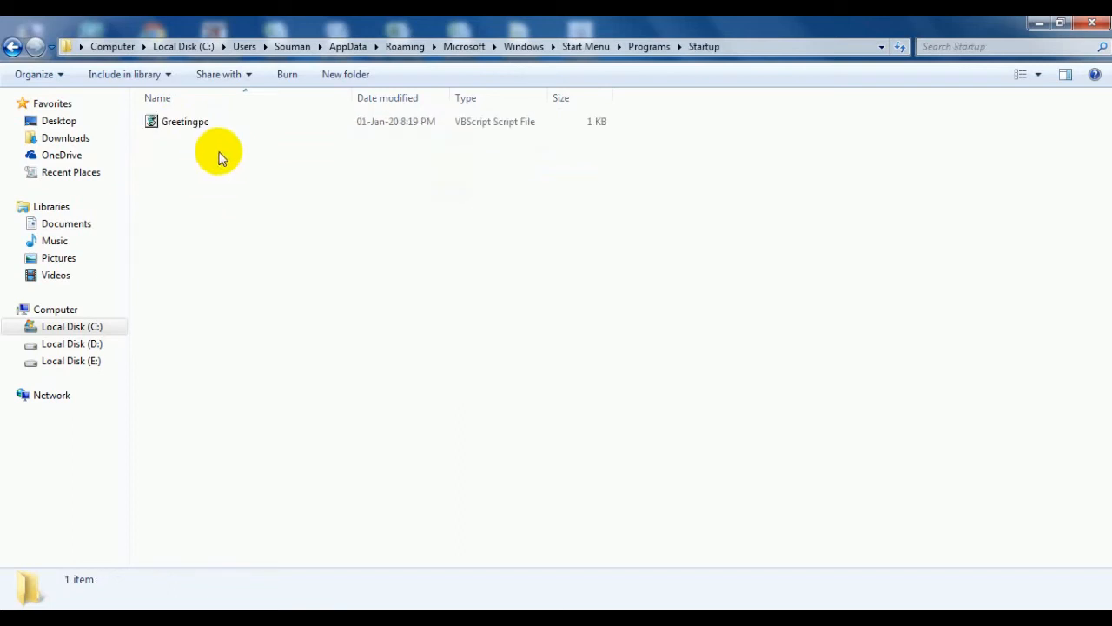
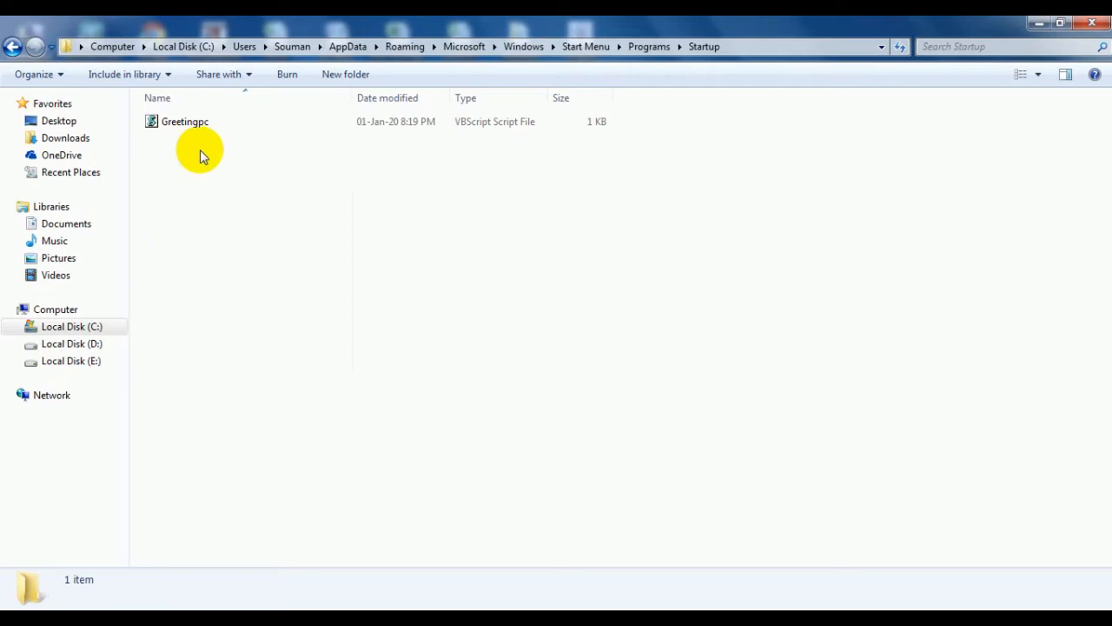
- Open the Sound settings from the Hardware and Sound category of Control Panel
{"action": "left_click", "coordinate": [28, 604]}
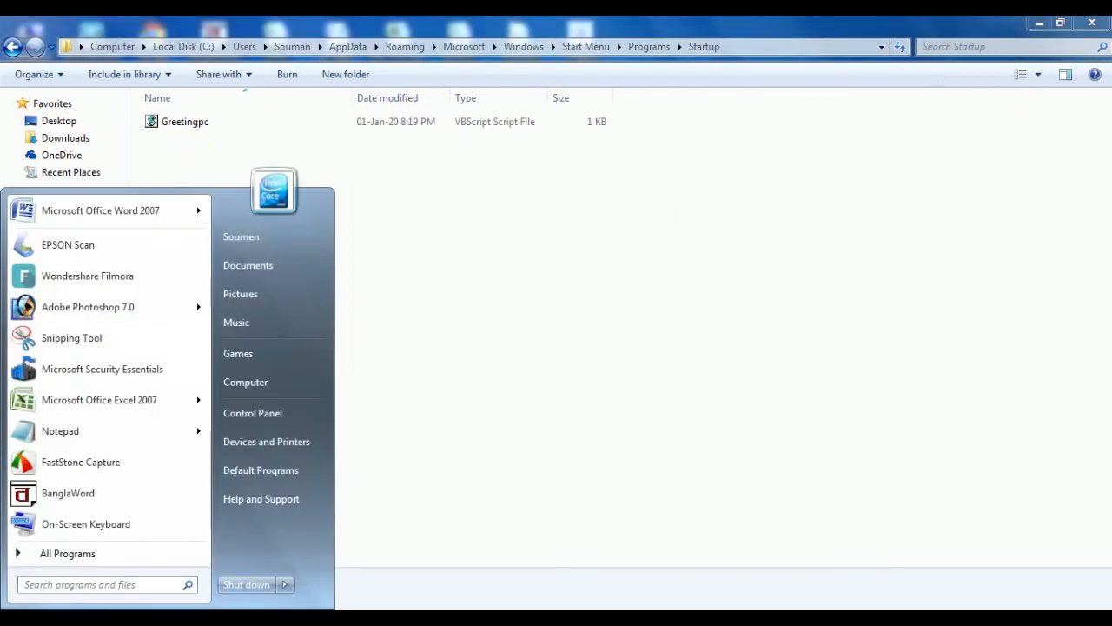
{"action": "left_click", "coordinate": [268, 417]}
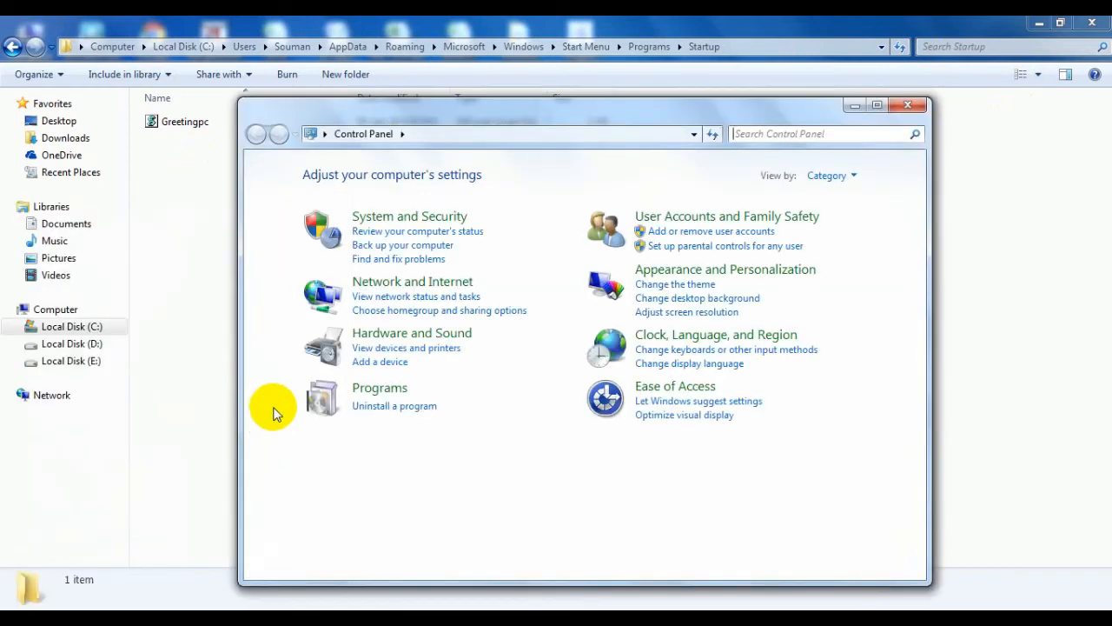
{"action": "left_click", "coordinate": [392, 335]}
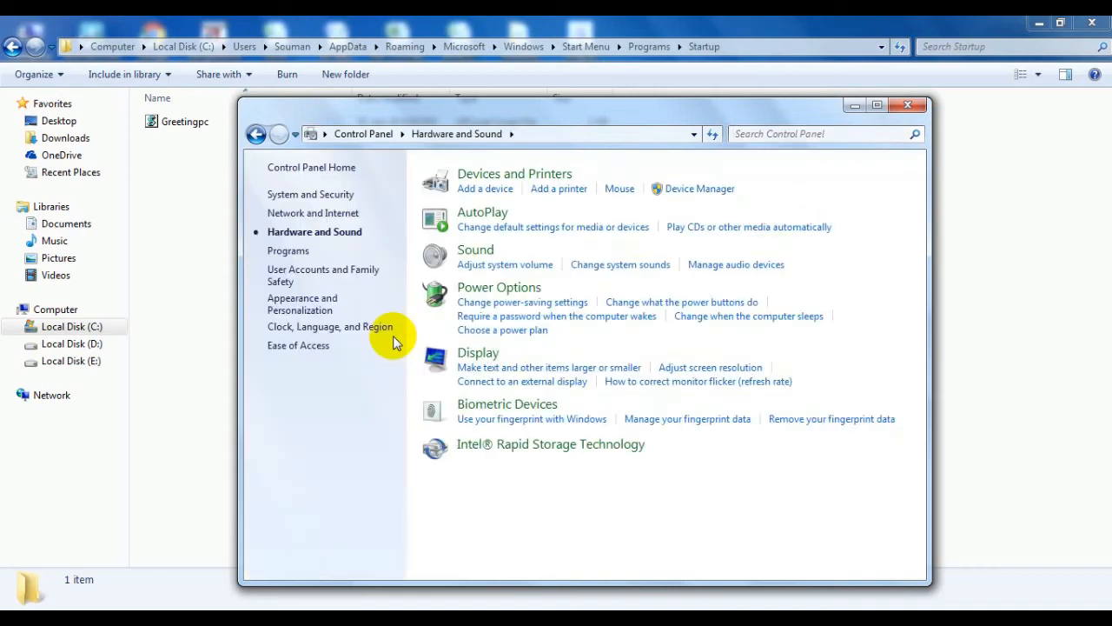
{"action": "left_click", "coordinate": [476, 252]}
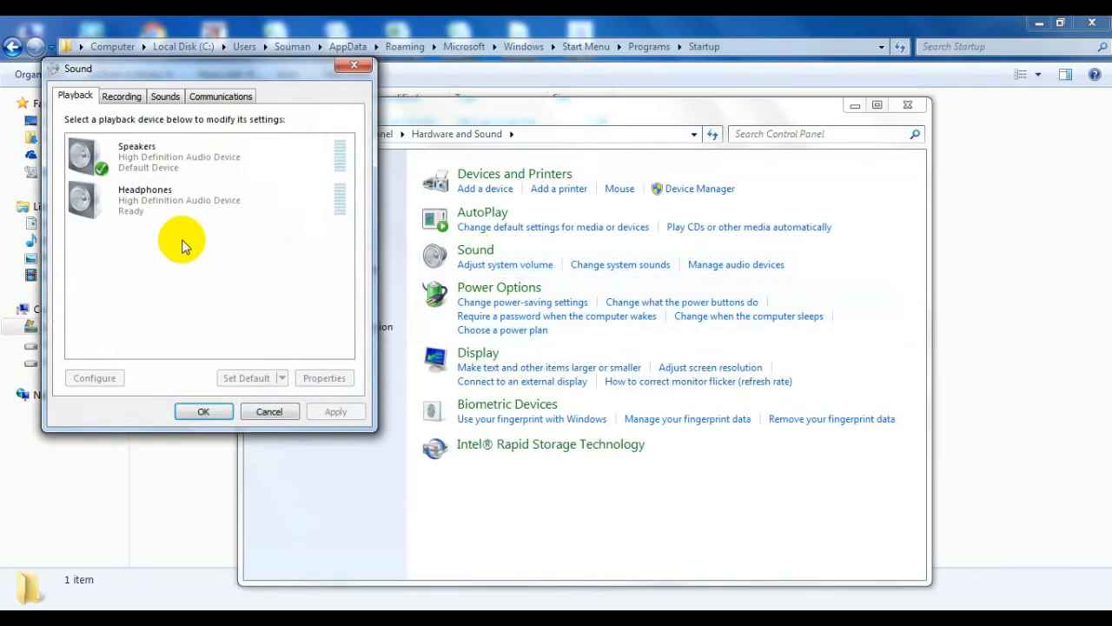
- Set the Windows sound scheme to No Sounds and accept the change
{"action": "left_click", "coordinate": [166, 96]}
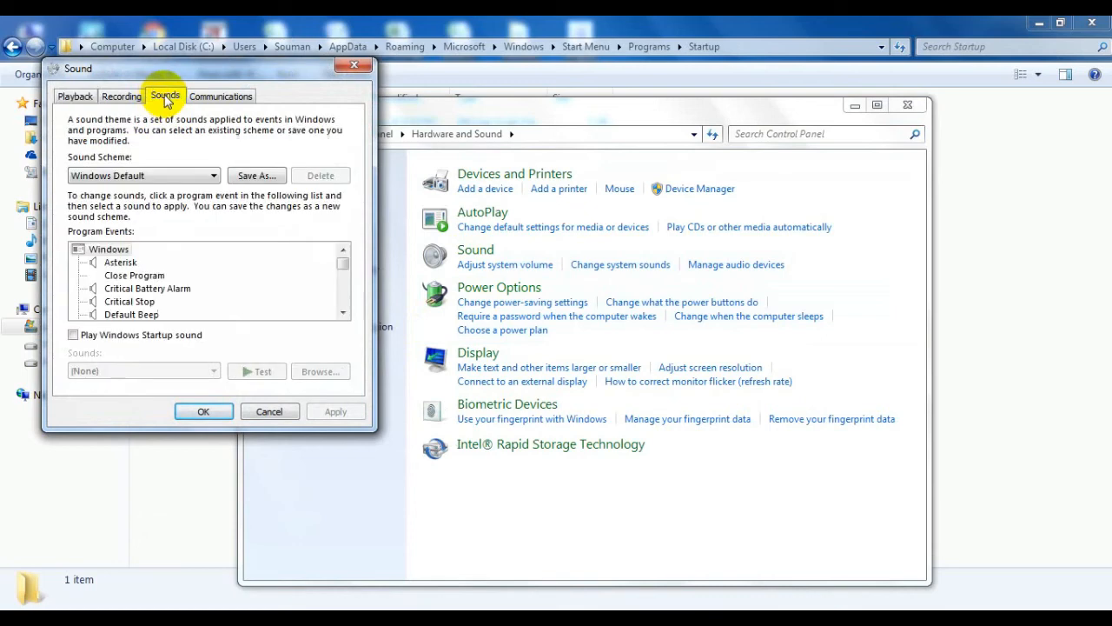
{"action": "left_click", "coordinate": [110, 181]}
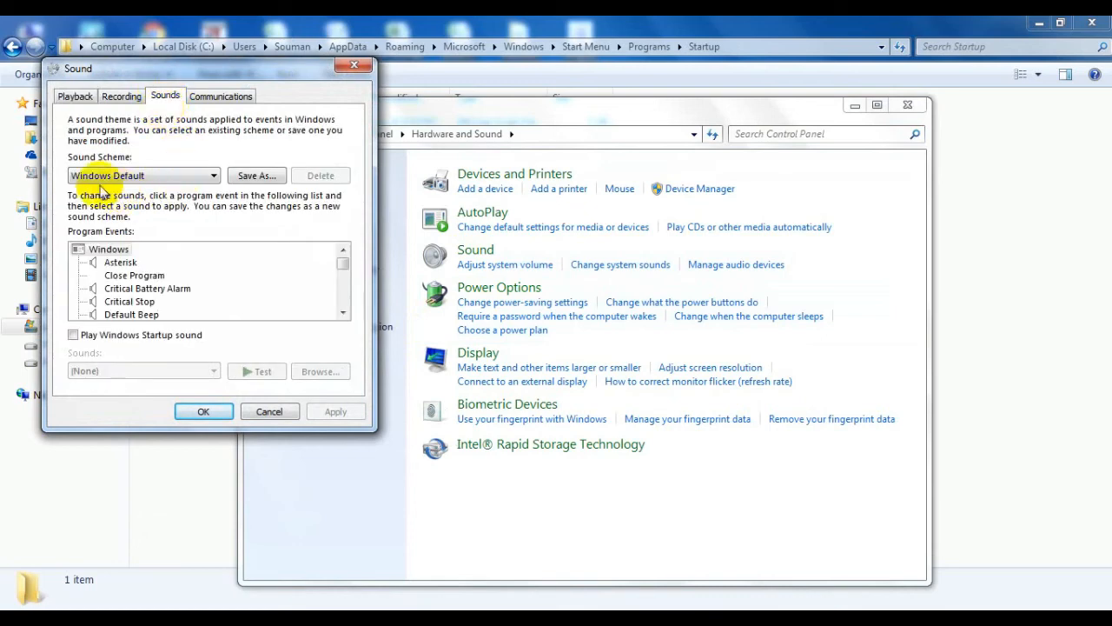
{"action": "left_click", "coordinate": [157, 176]}
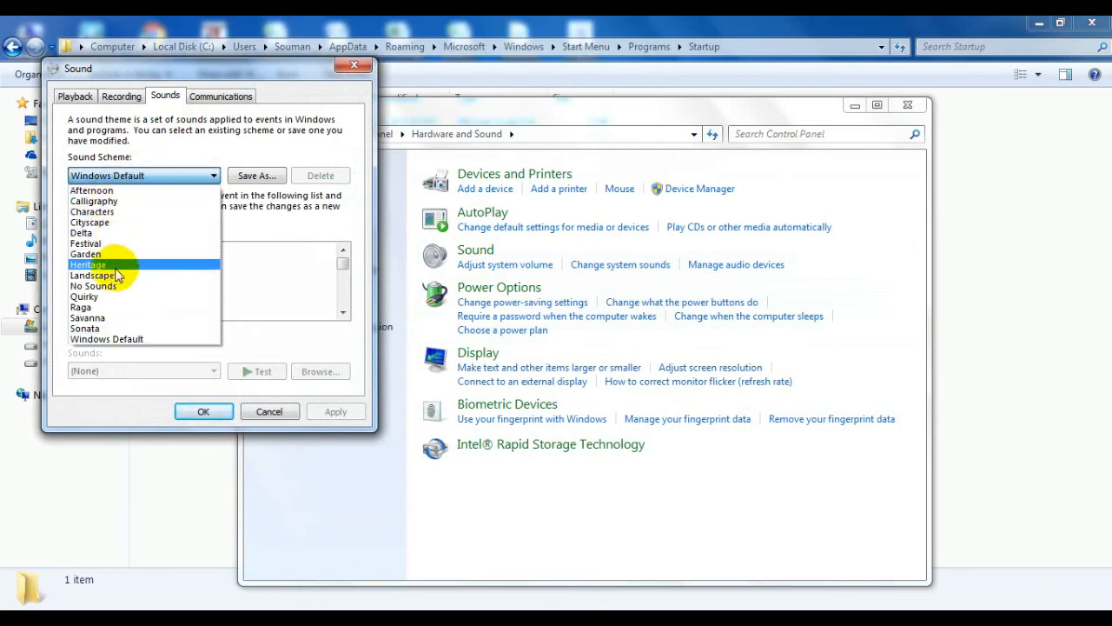
{"action": "left_click", "coordinate": [118, 285]}
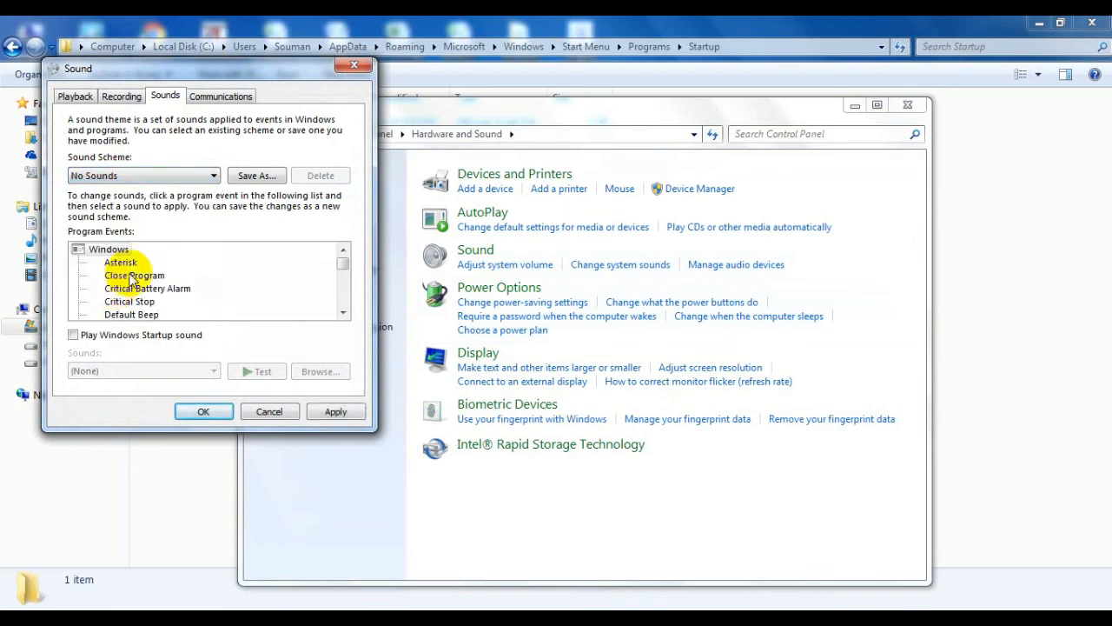
{"action": "left_click", "coordinate": [214, 413]}
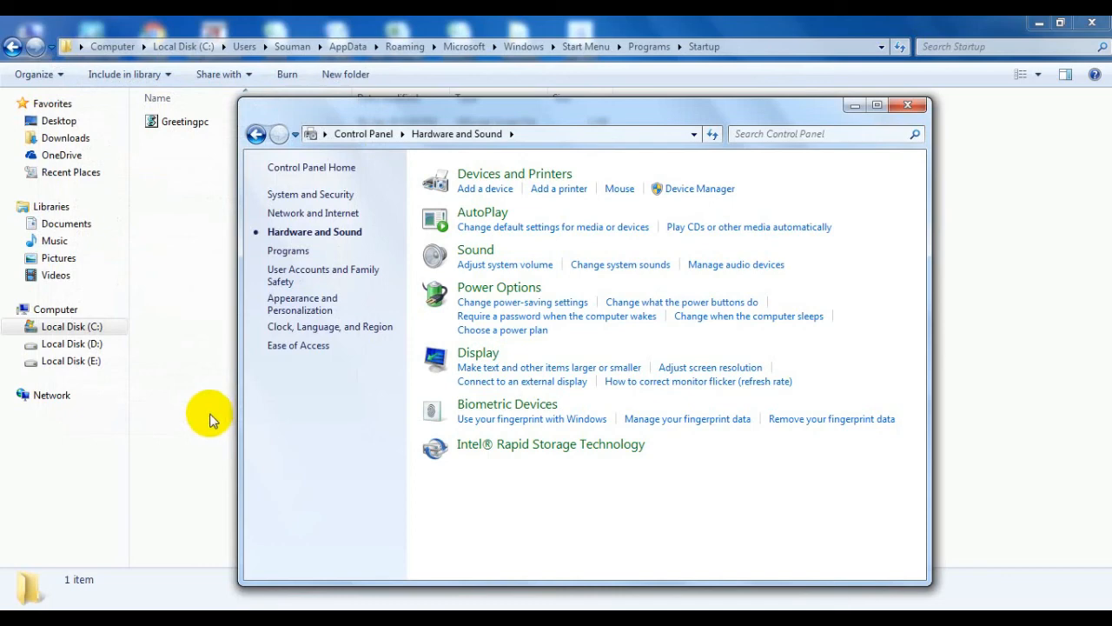